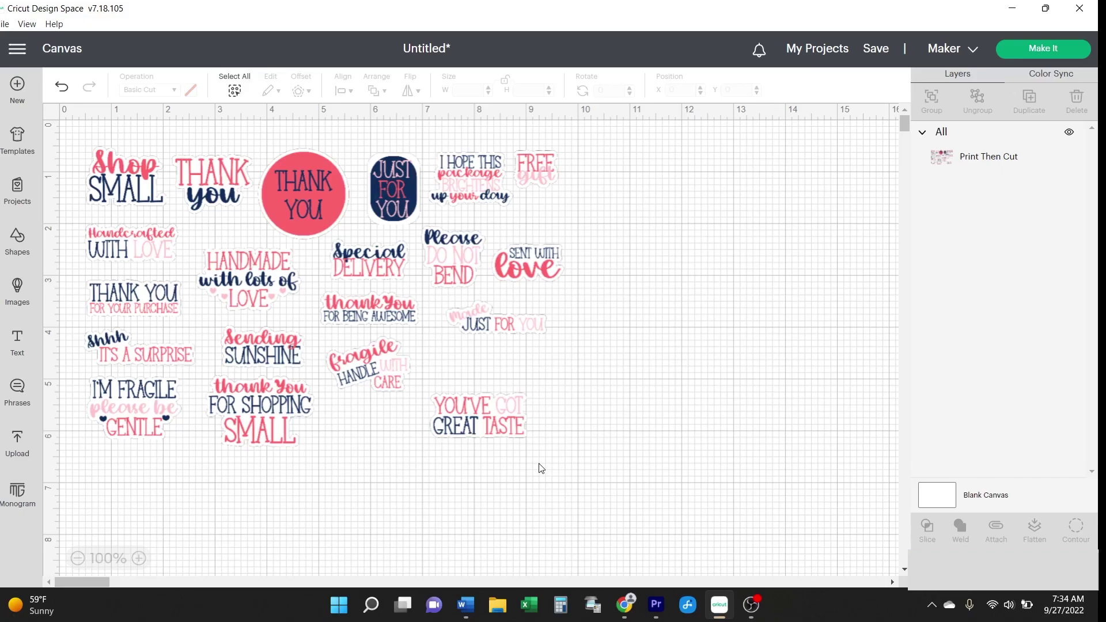
Start a new blank project while the unsaved sticker canvas is still open
click(9, 87)
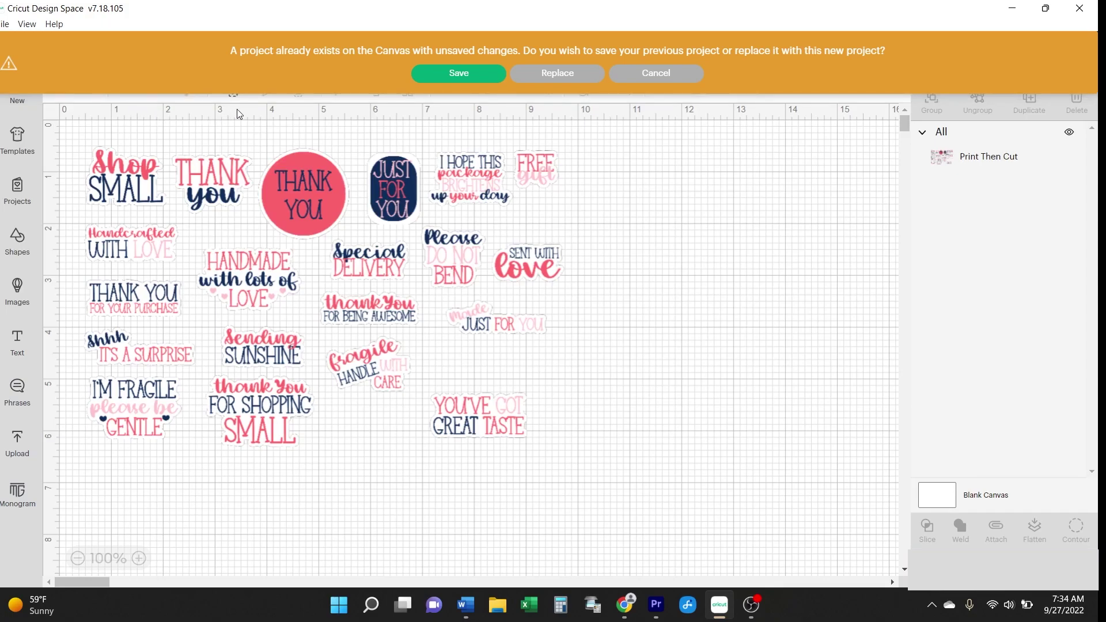
Save the previous project, then choose ALL.png from the ALL ON ONE SHEET folder for upload
click(452, 75)
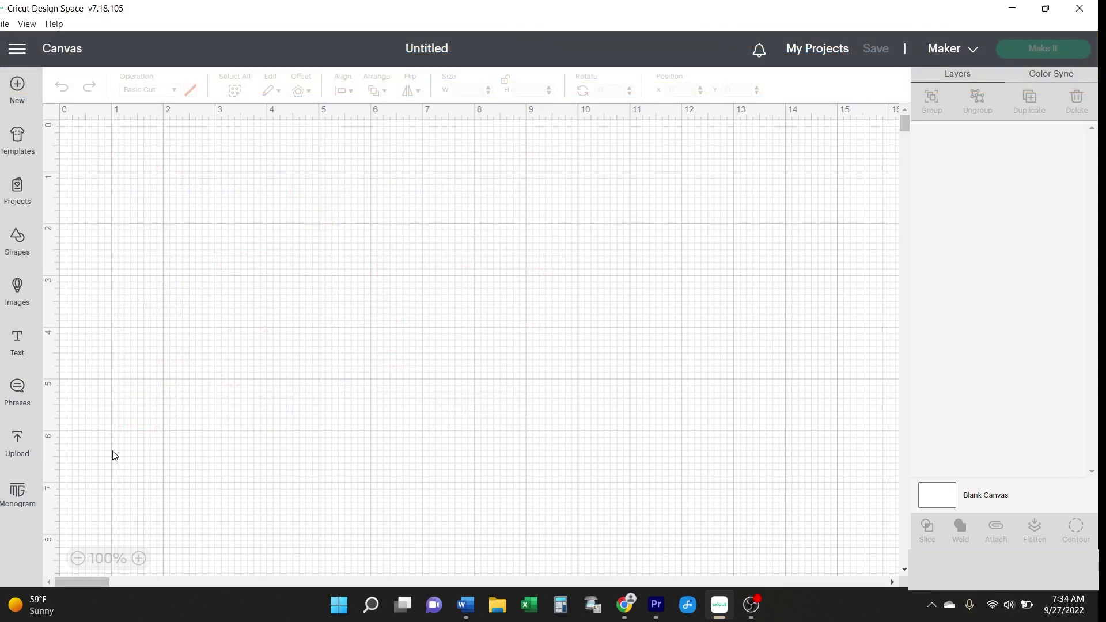
click(17, 443)
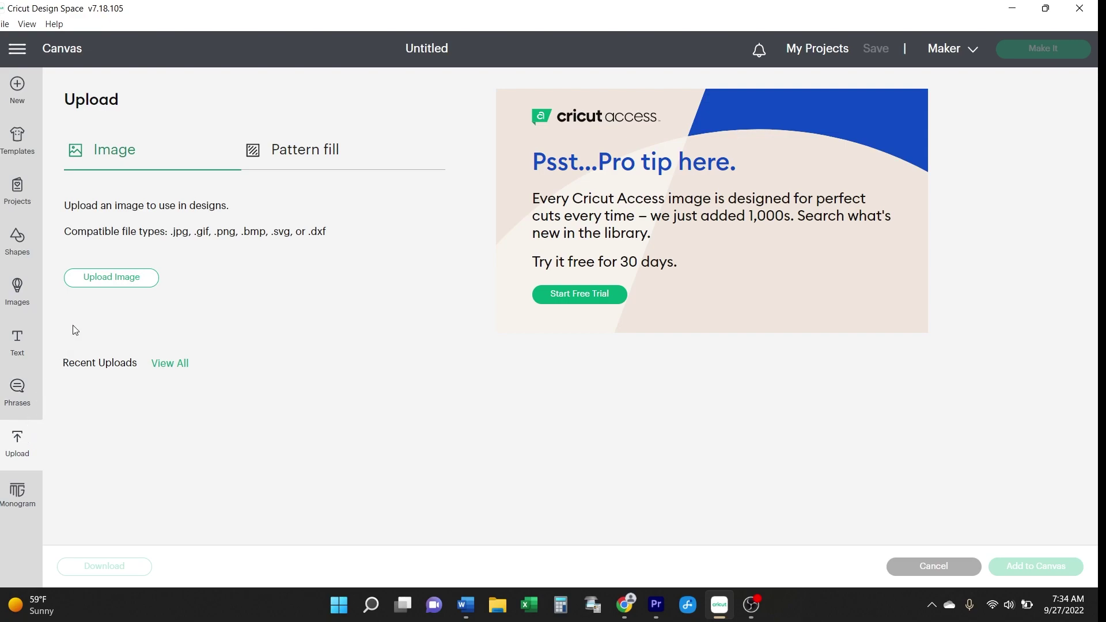
click(110, 278)
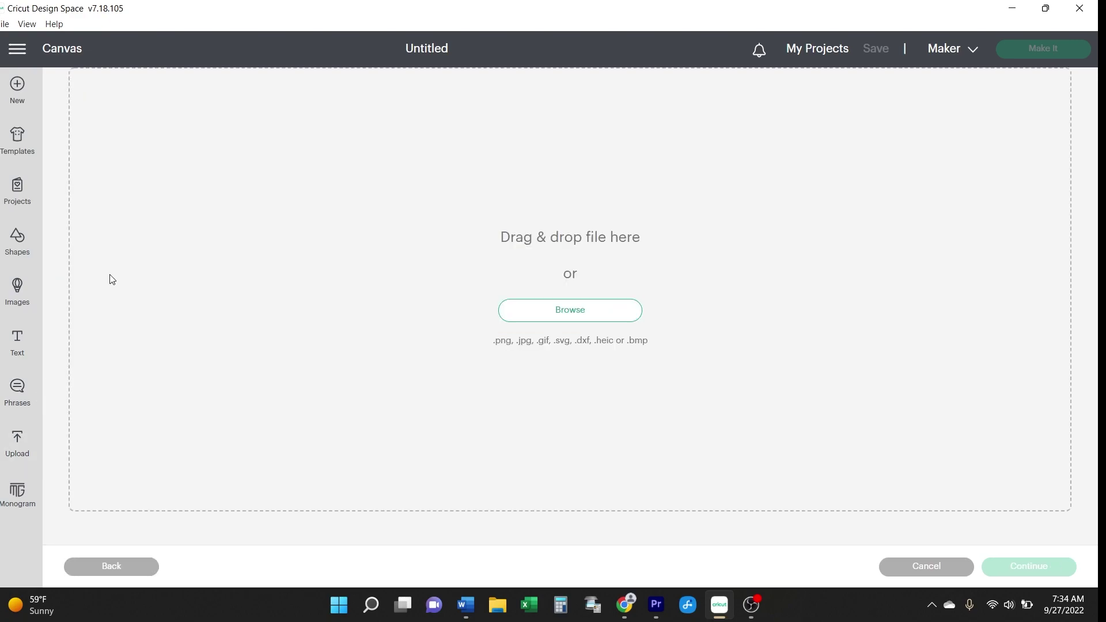
click(518, 317)
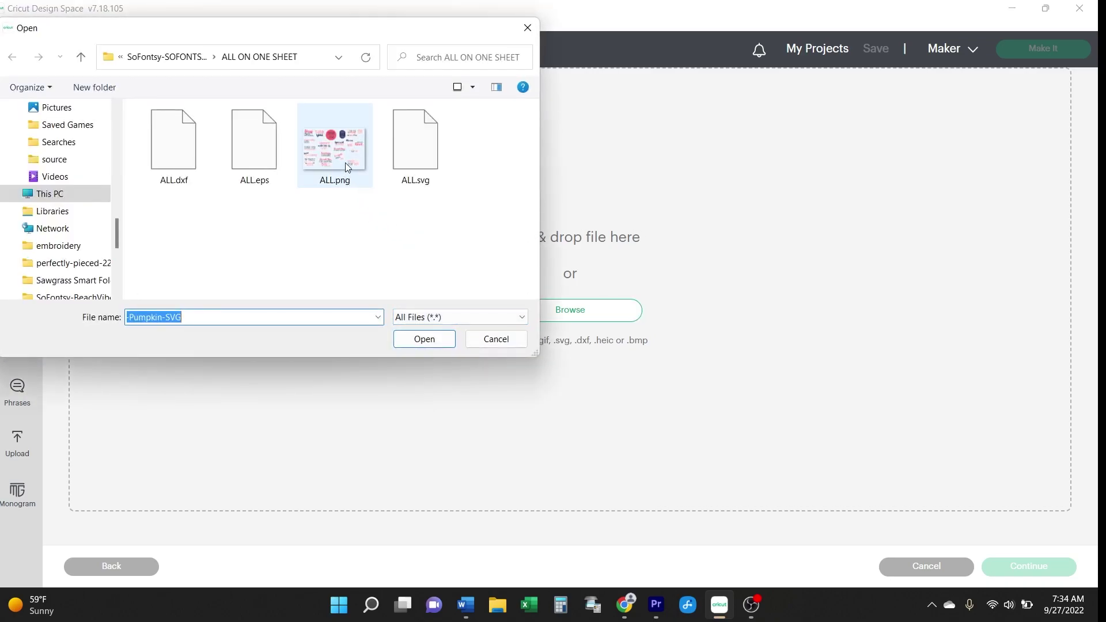
click(345, 164)
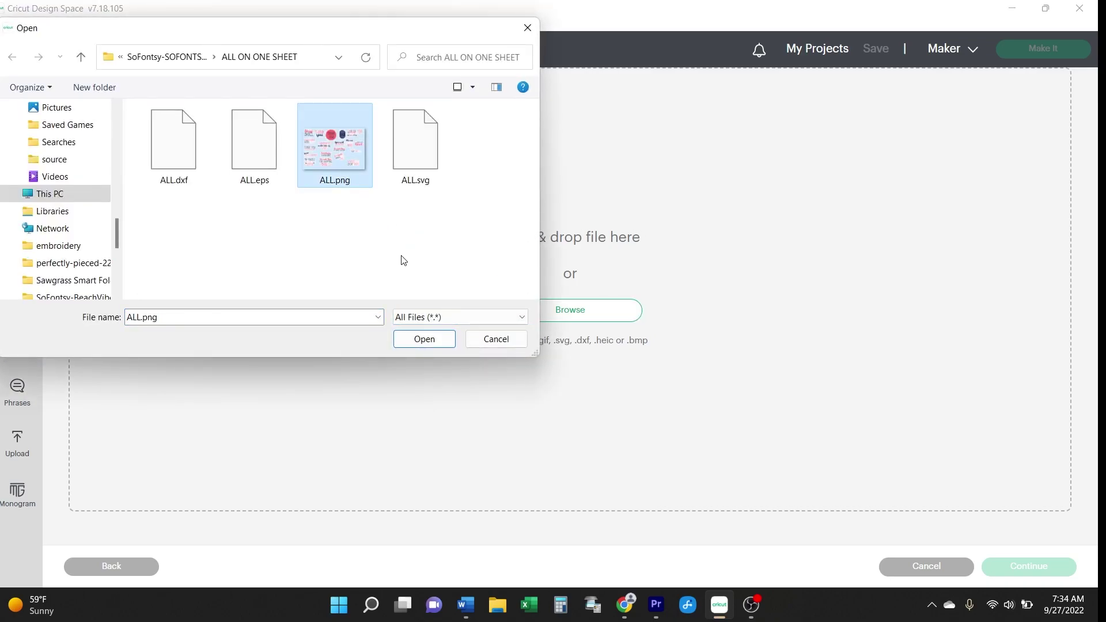
click(426, 339)
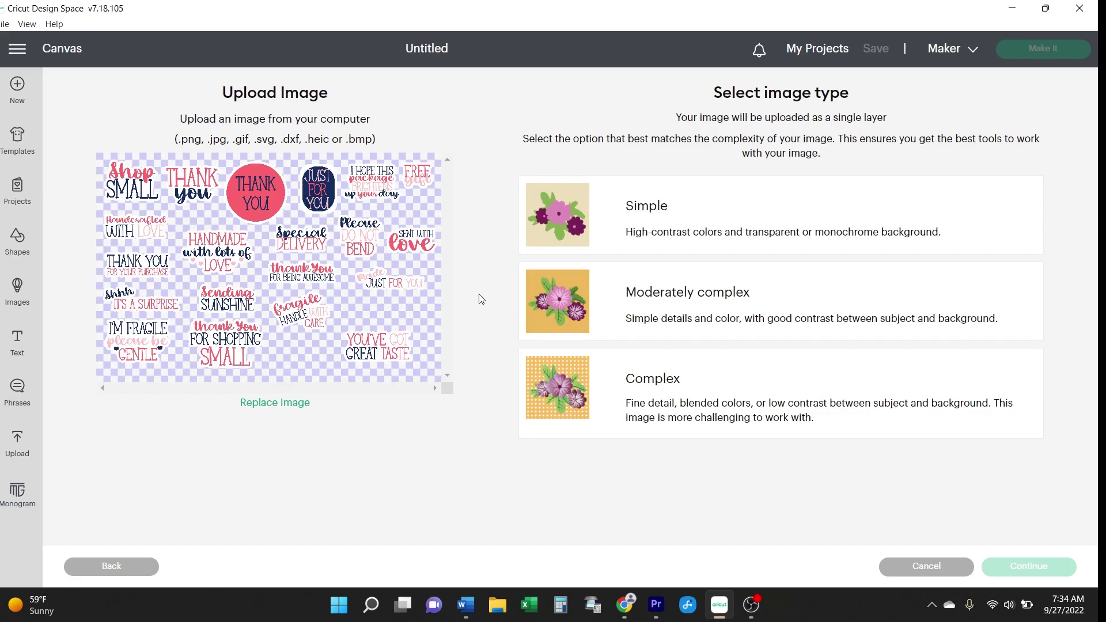
Mark the uploaded ALL.png image as Complex and continue to background removal
click(614, 203)
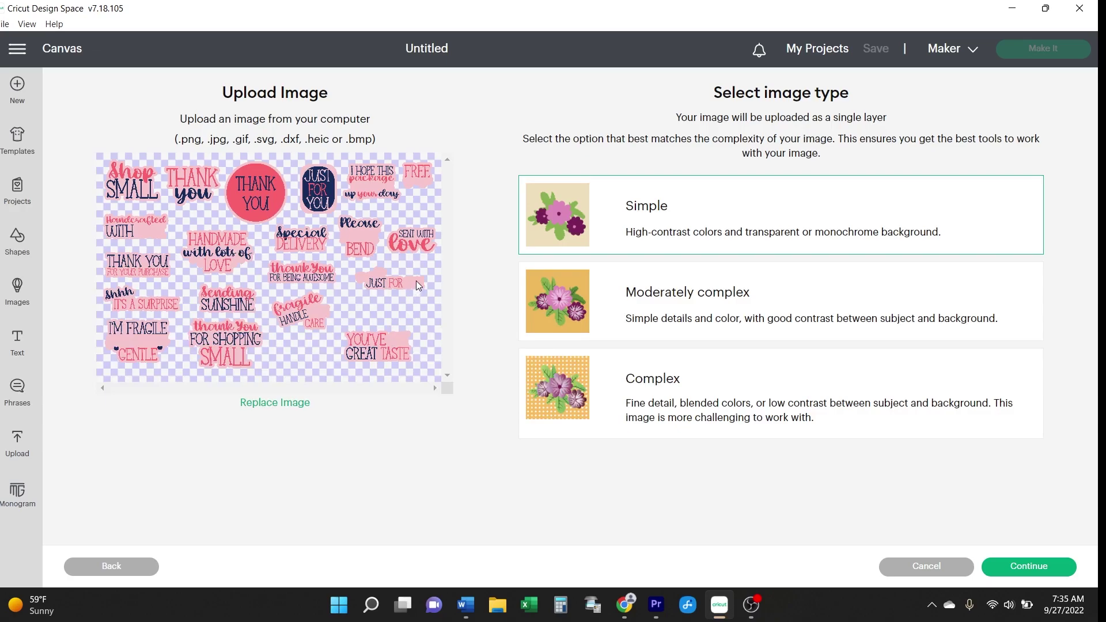
click(627, 308)
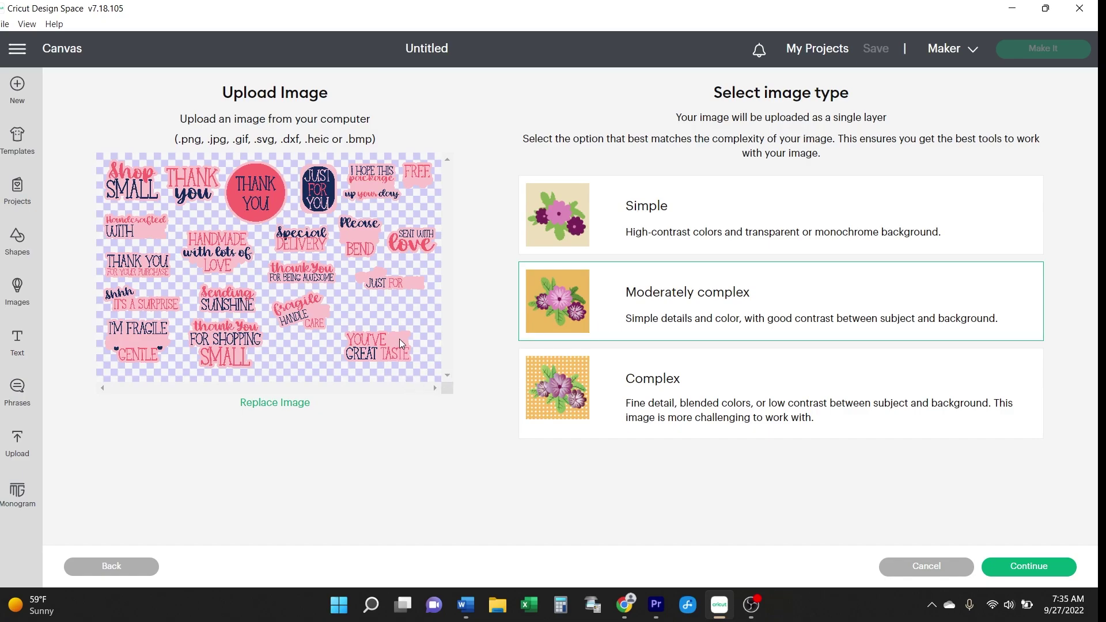
click(651, 404)
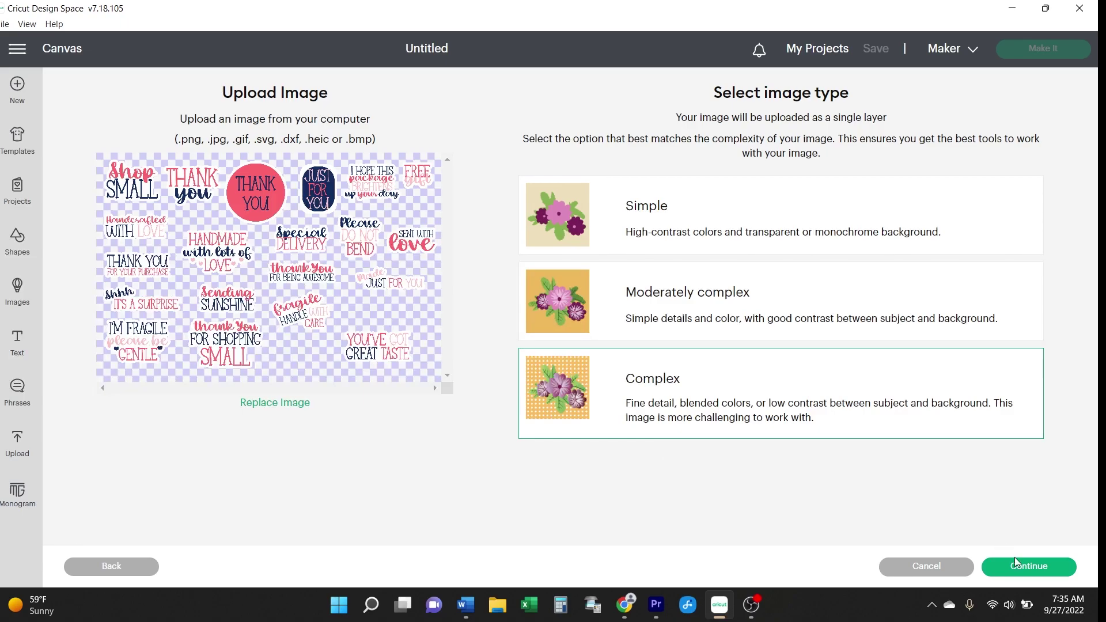
click(1028, 567)
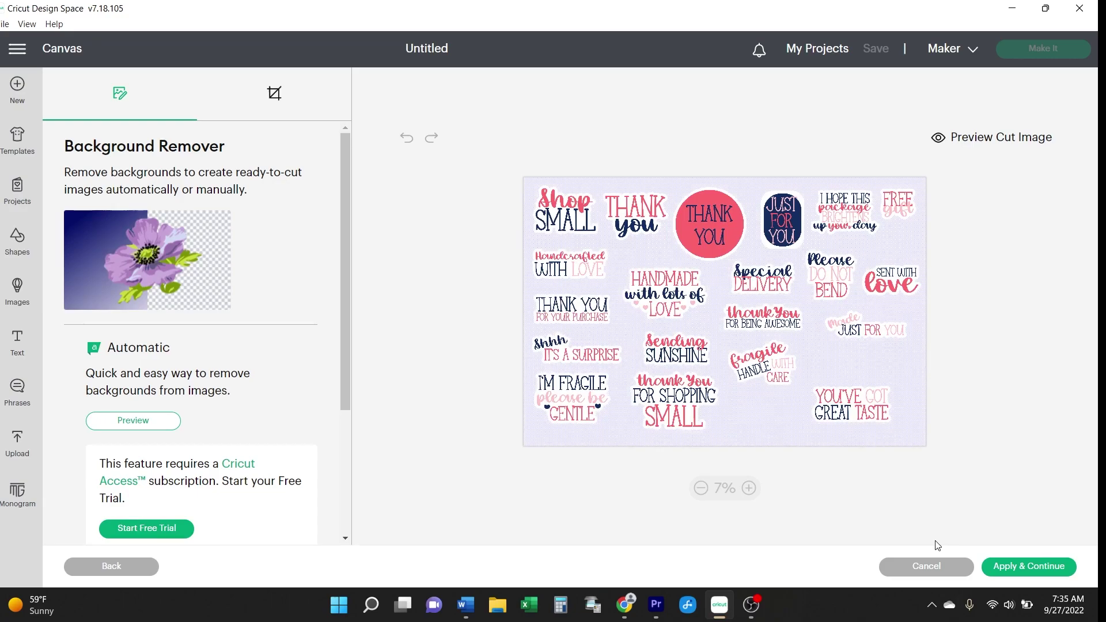
Inspect the zoomed sticker sheet preview and apply it without removing any background
click(748, 490)
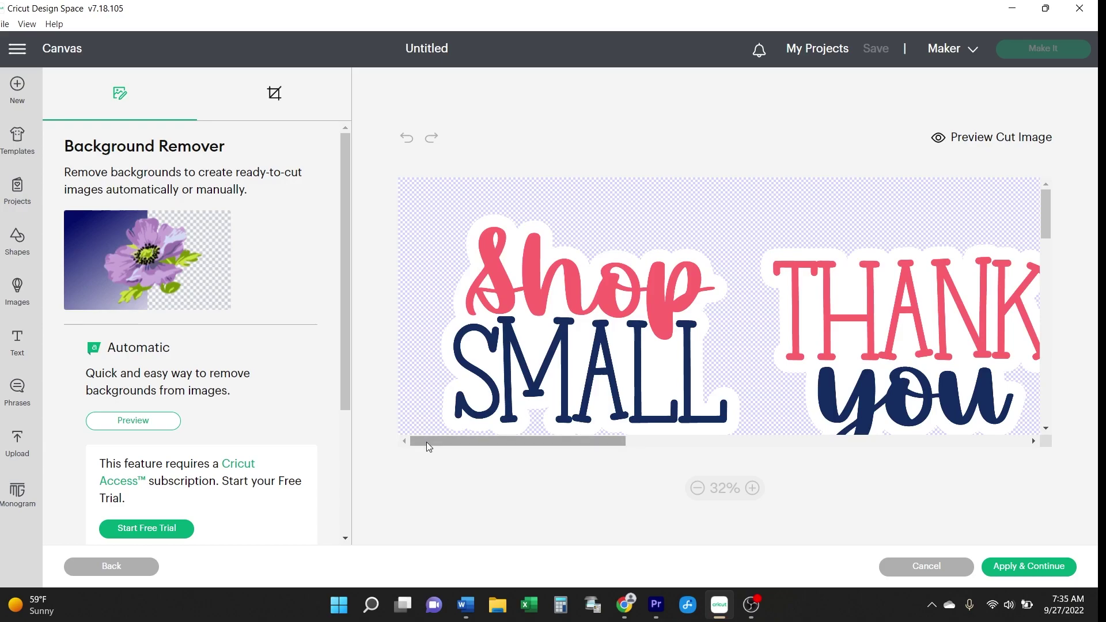
drag(428, 446, 643, 429)
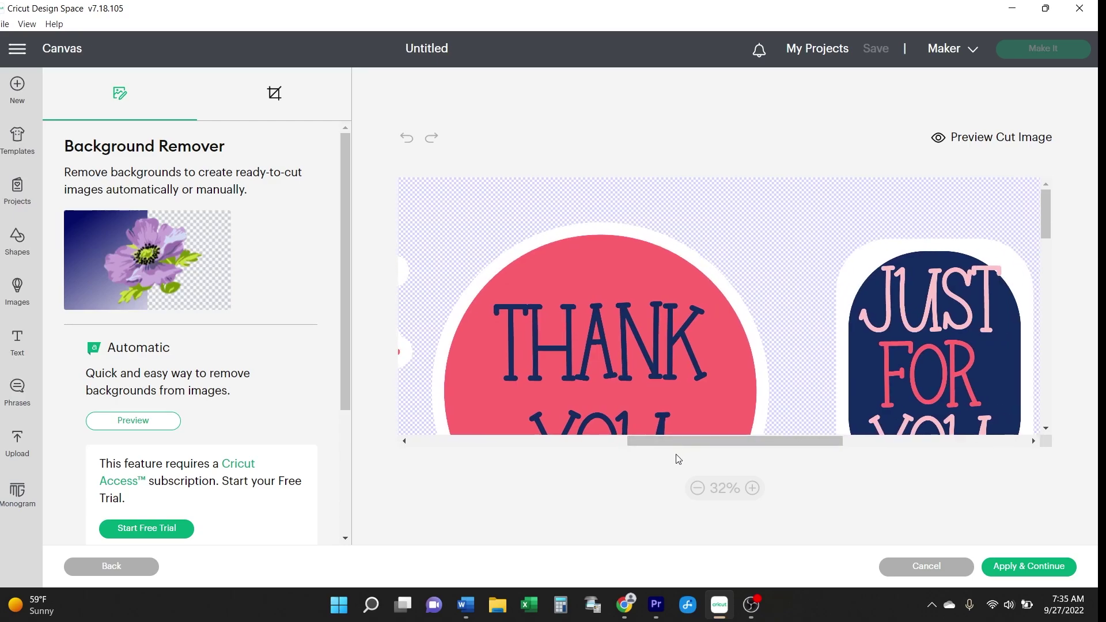
click(697, 489)
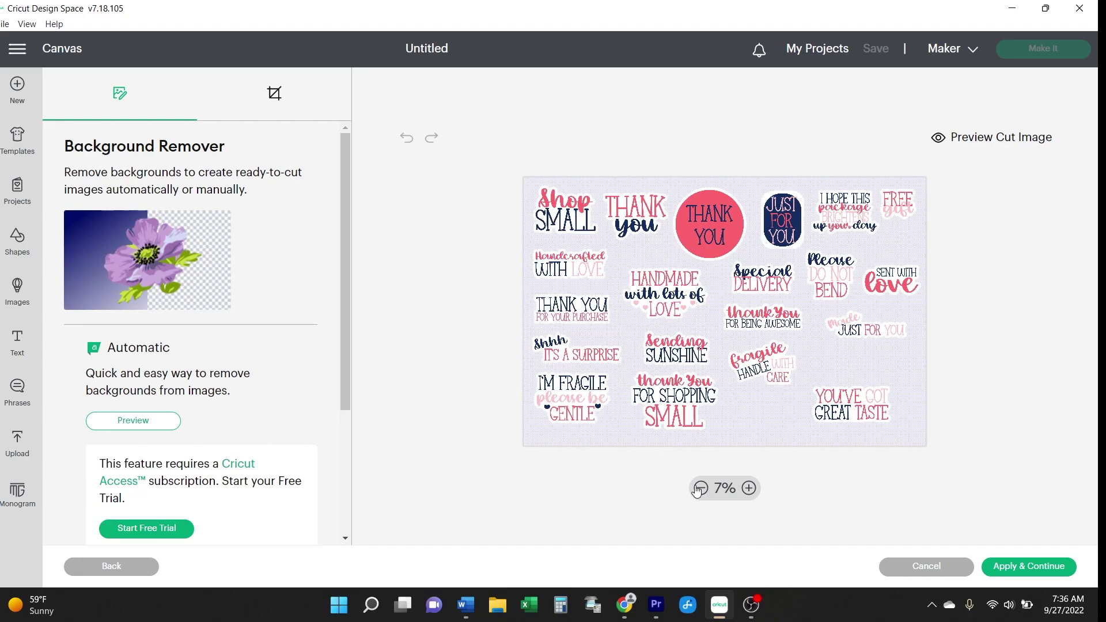
click(1041, 567)
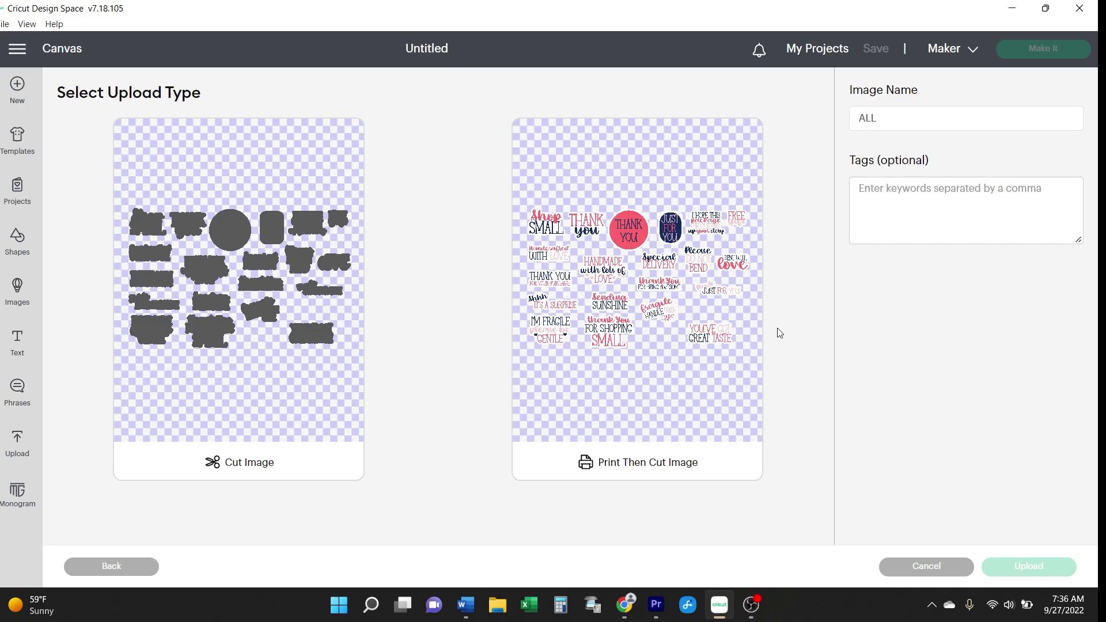
Upload ALL as a Print Then Cut image and add it from Recent Uploads
click(650, 467)
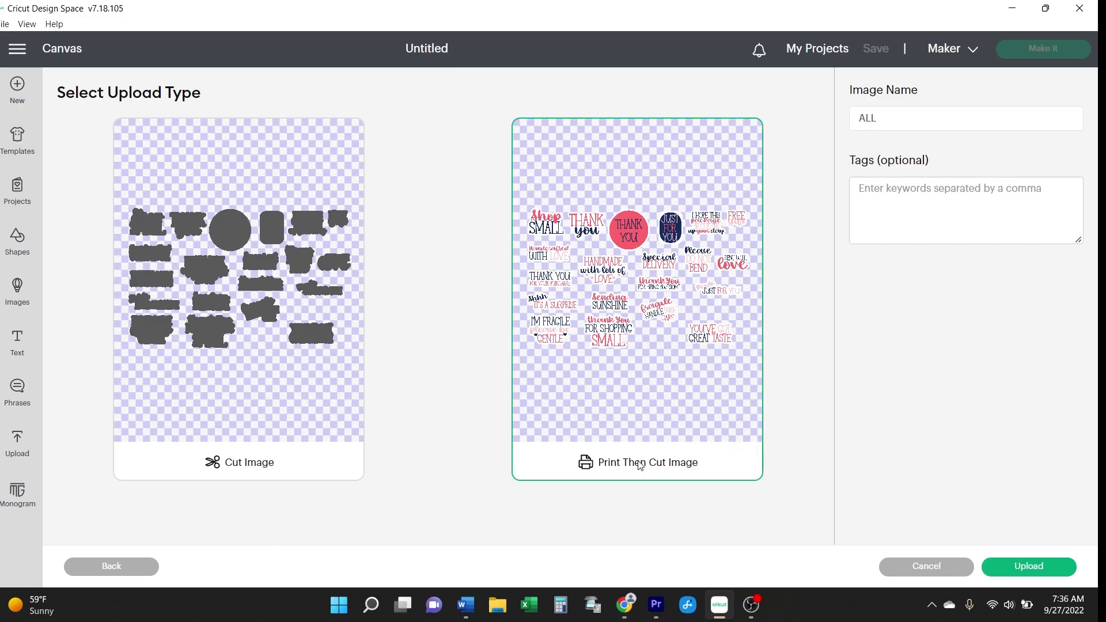
click(1058, 562)
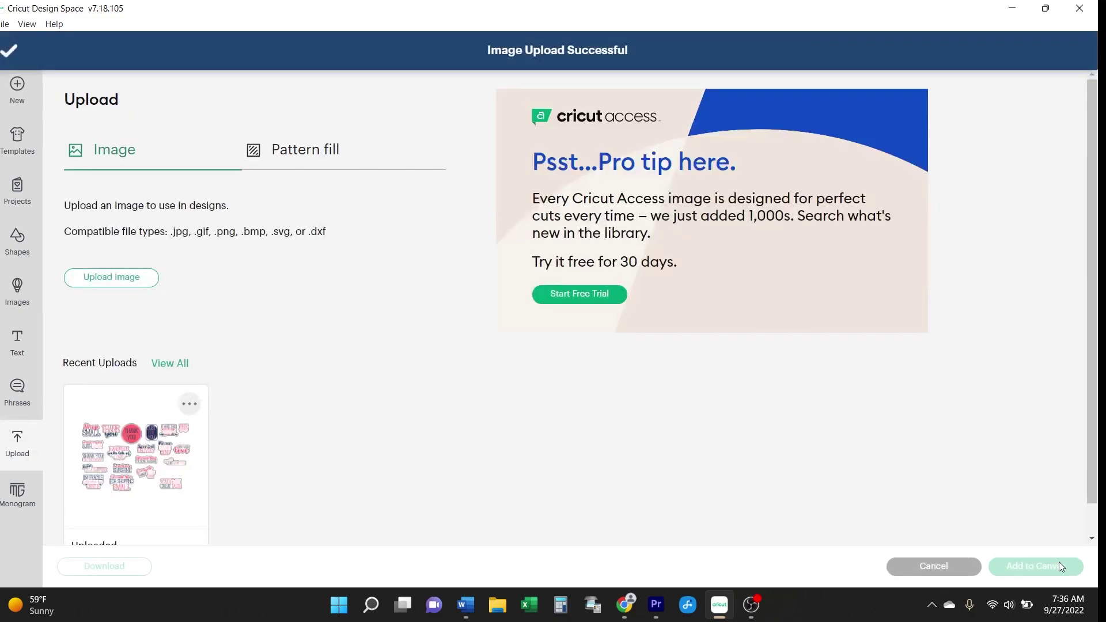
scroll(246, 437, down, 1)
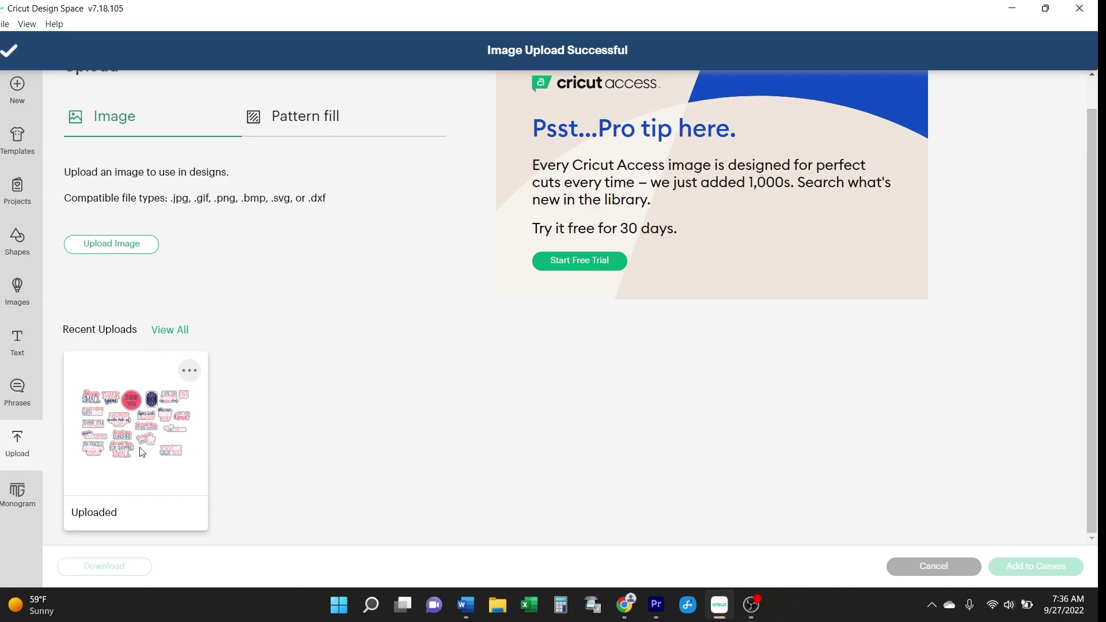
click(160, 416)
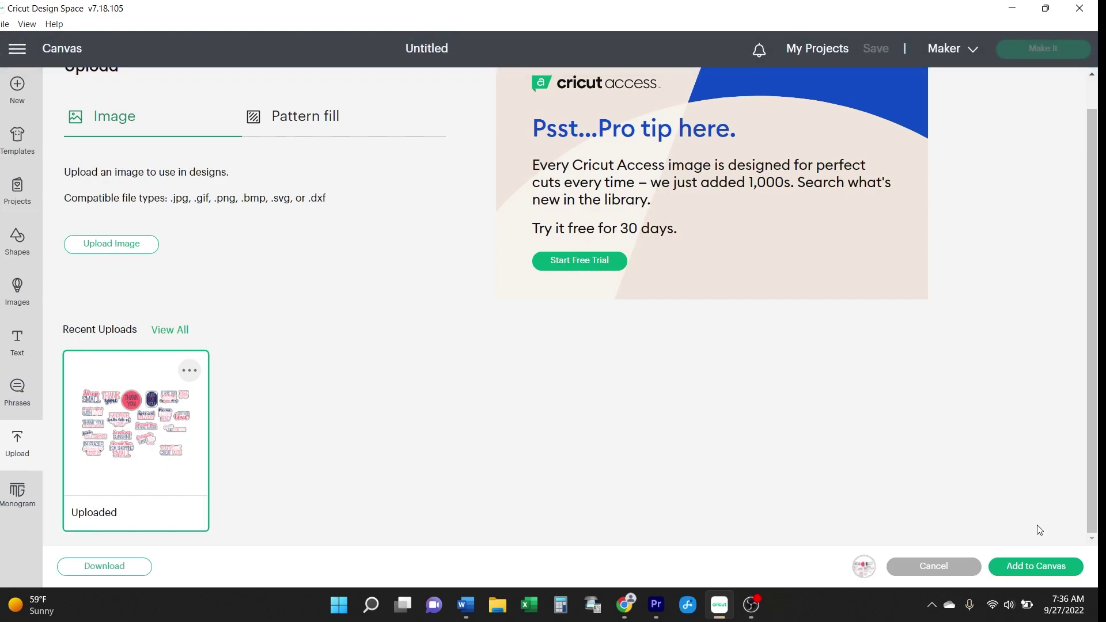
click(1031, 569)
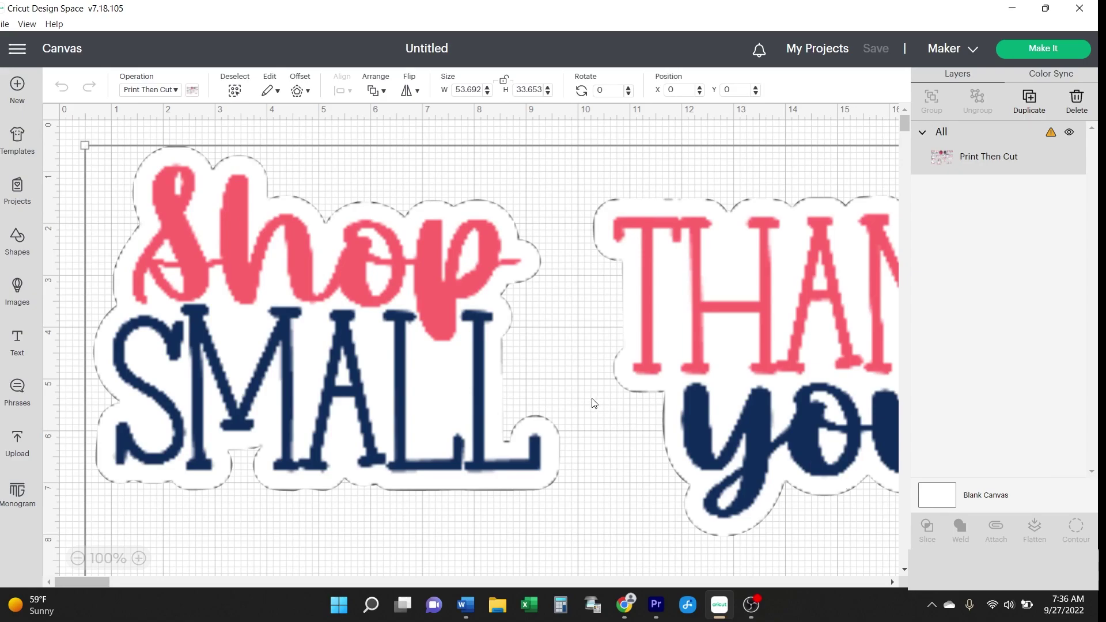
Check the warning explaining why the placed sticker sheet is flagged unsupported
scroll(542, 449, down, 10)
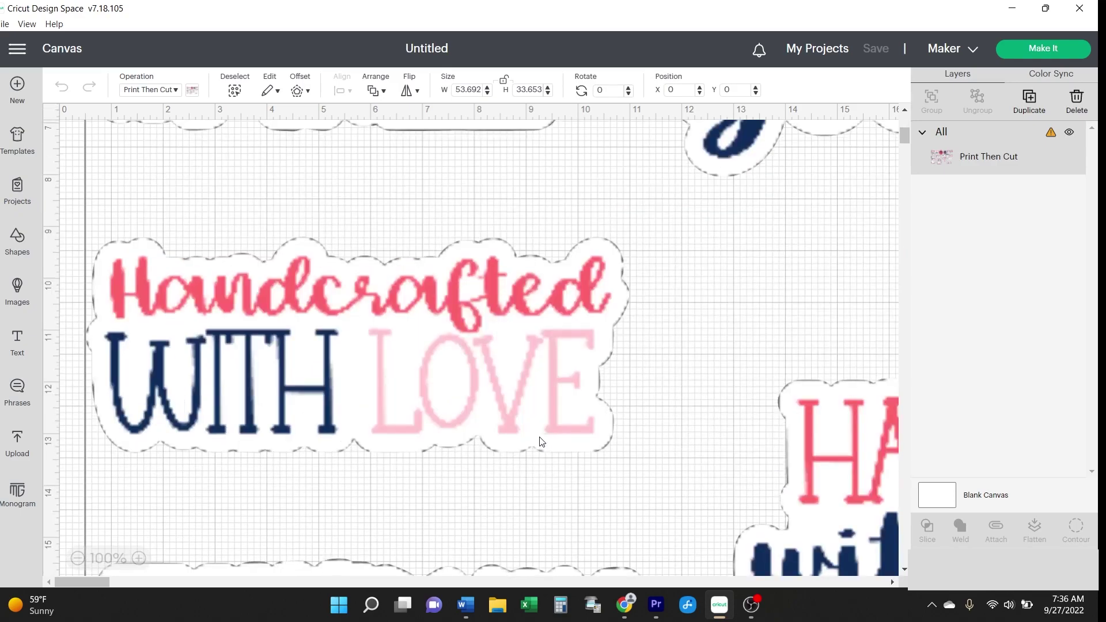
scroll(547, 441, down, 2)
scroll(552, 423, up, 11)
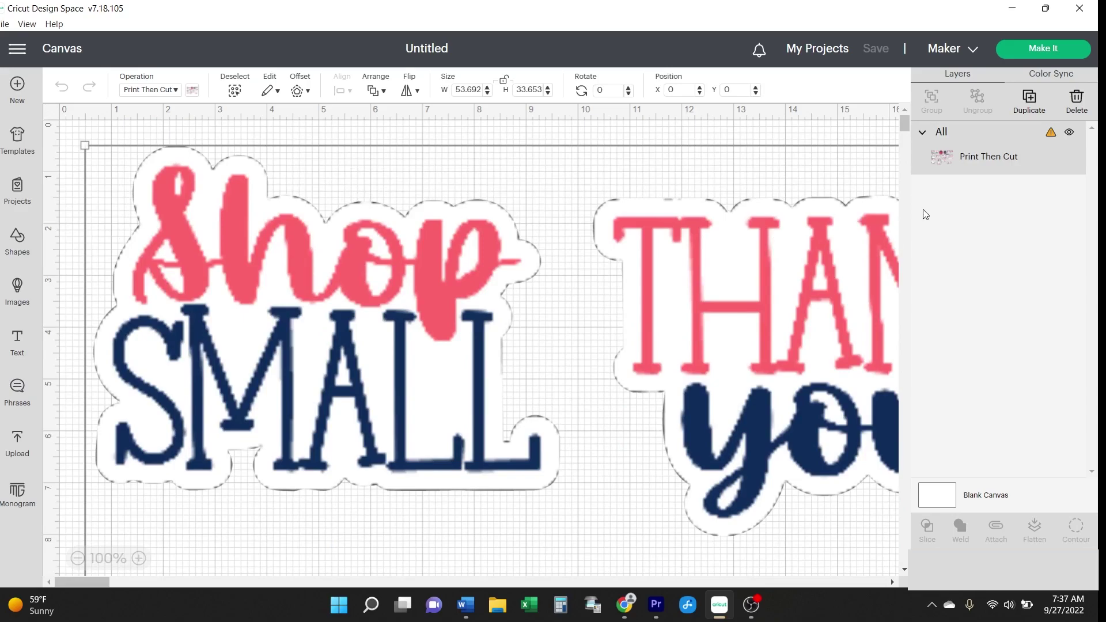
click(1052, 135)
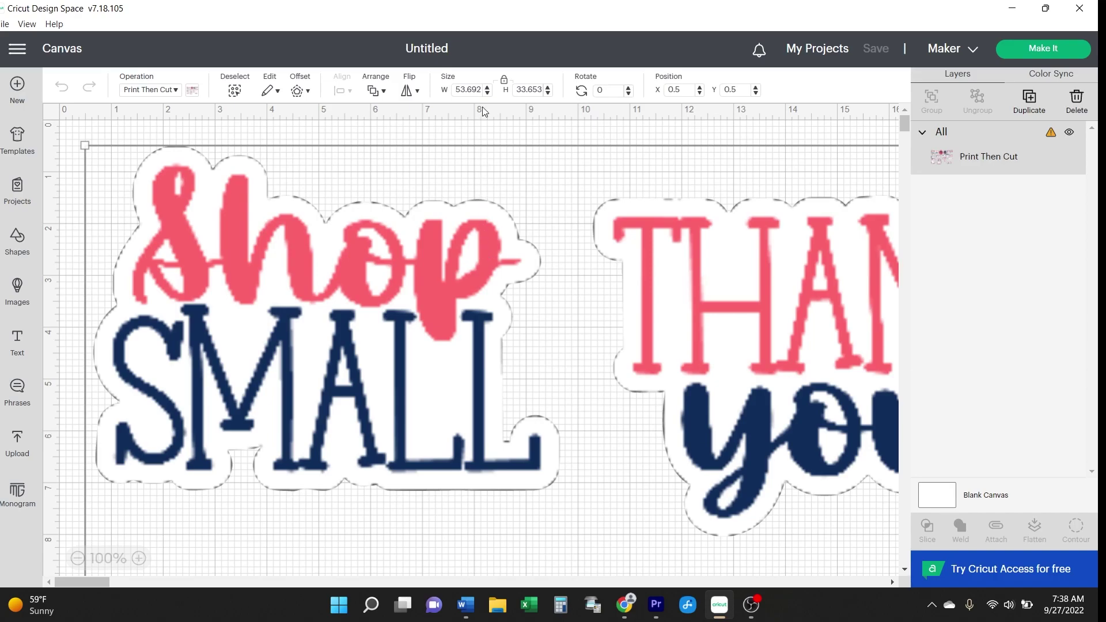
Resize the sticker sheet to 9.25 in wide (5.798 in tall) and deselect it
click(456, 89)
text(9.25)
key(Return)
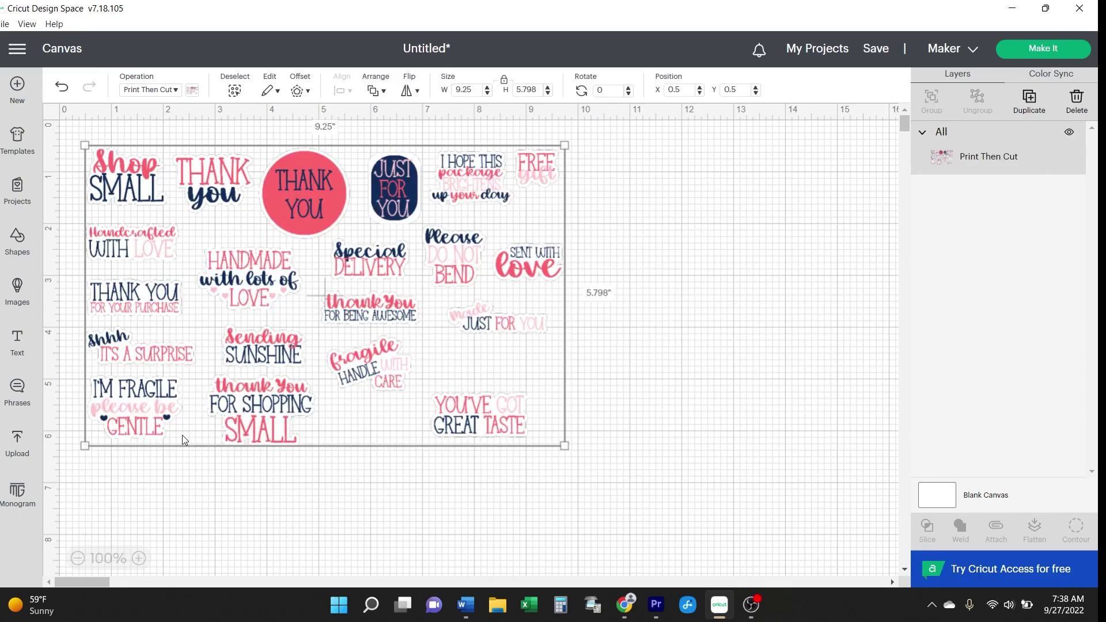
click(154, 465)
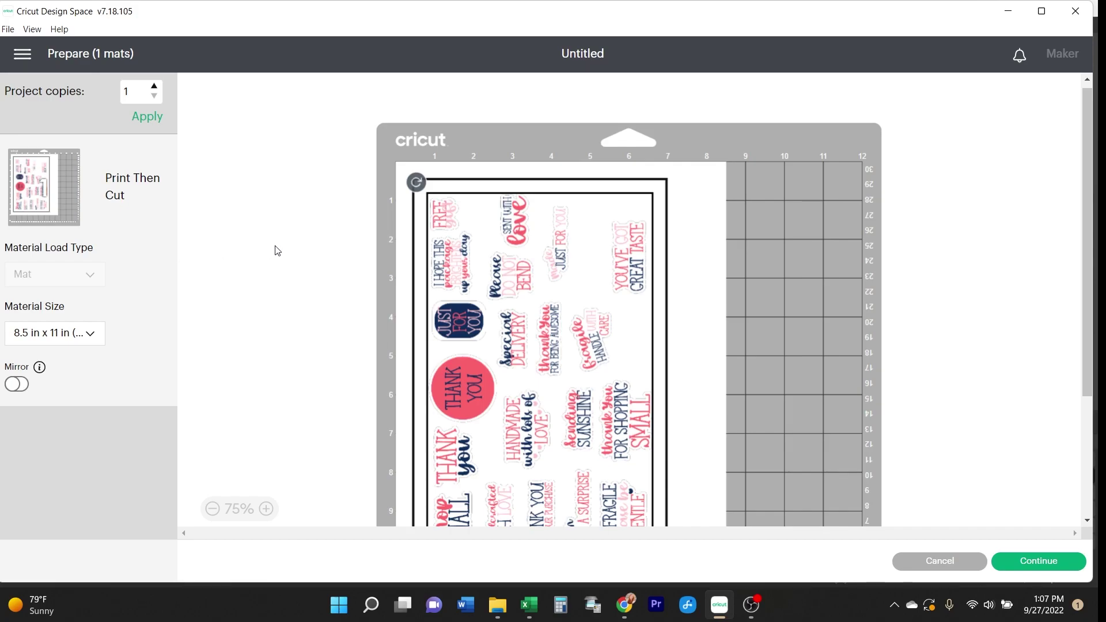
Accept the Letter mat layout and print the sheet on the Canon MG3600 series Printer Wireless
scroll(277, 251, down, 2)
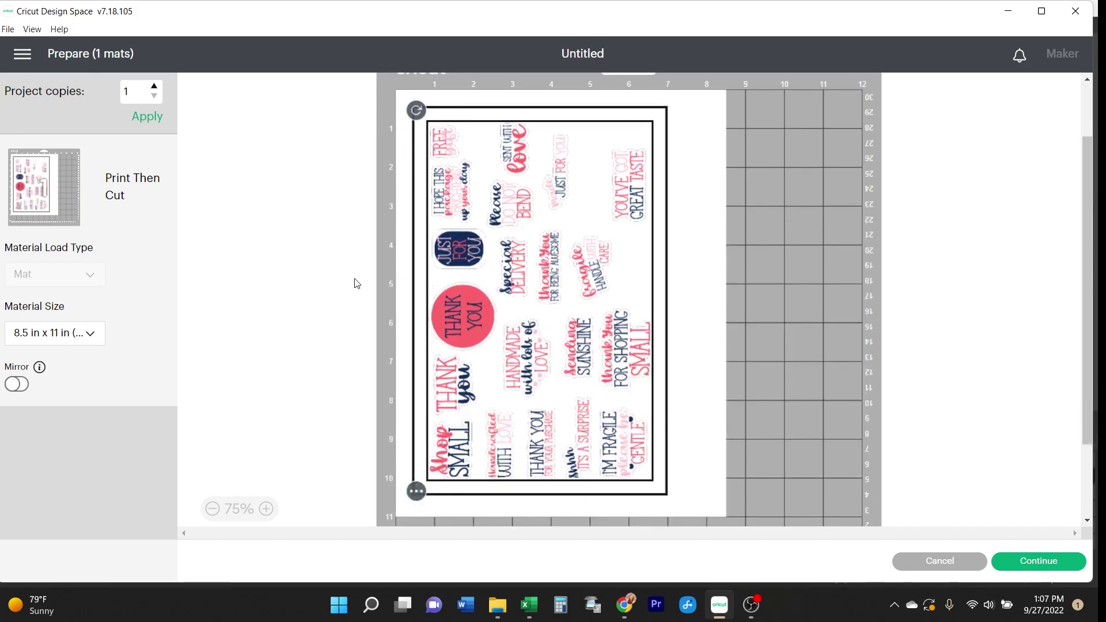
click(1068, 560)
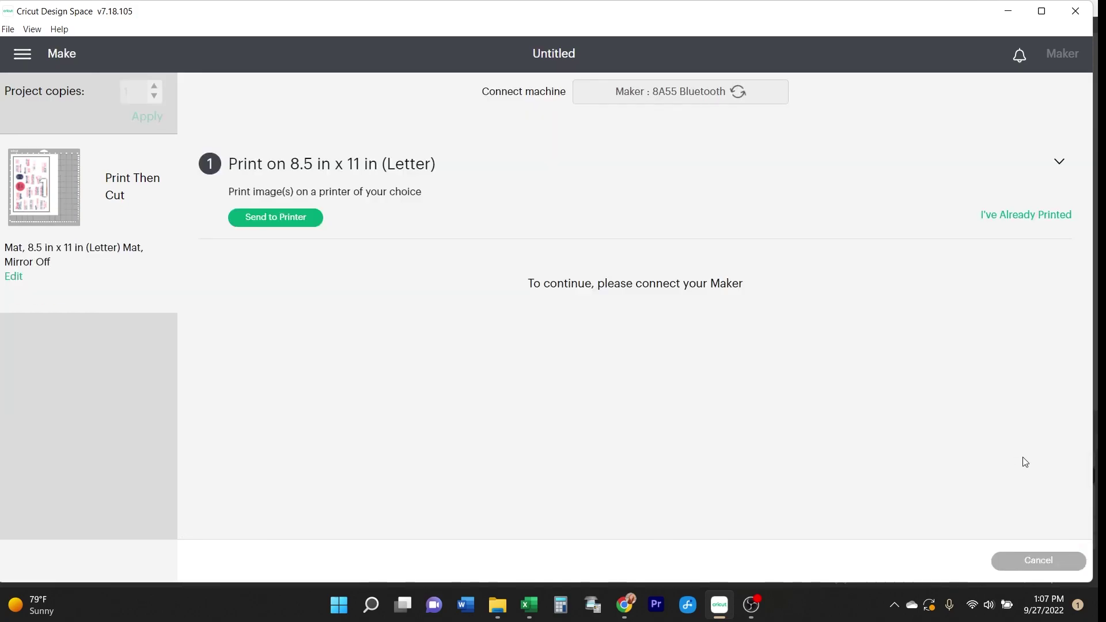
click(305, 220)
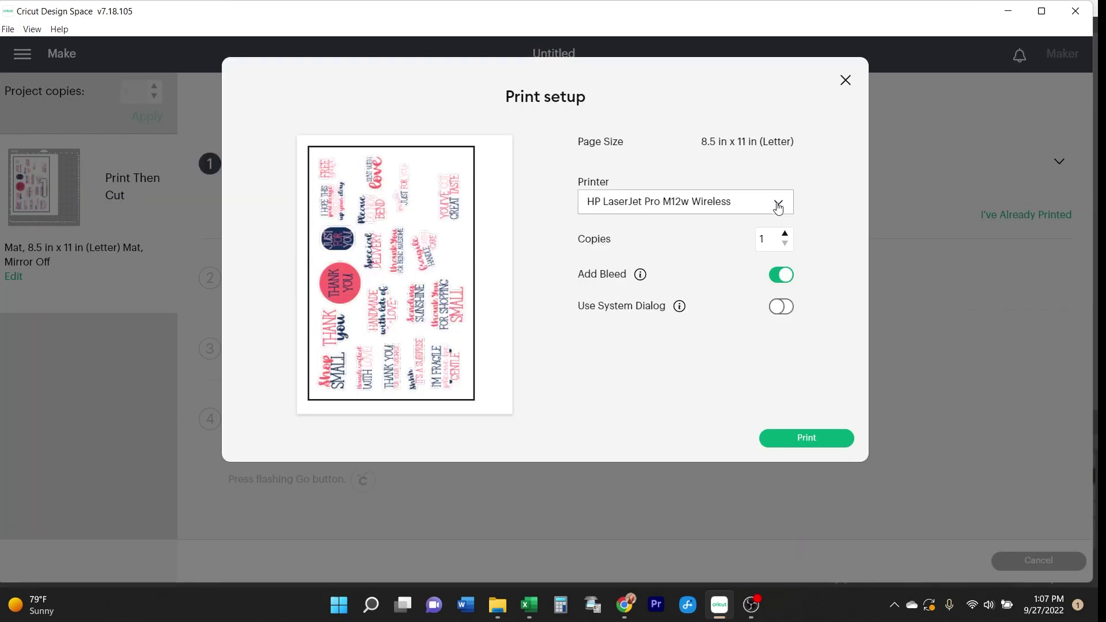
click(778, 205)
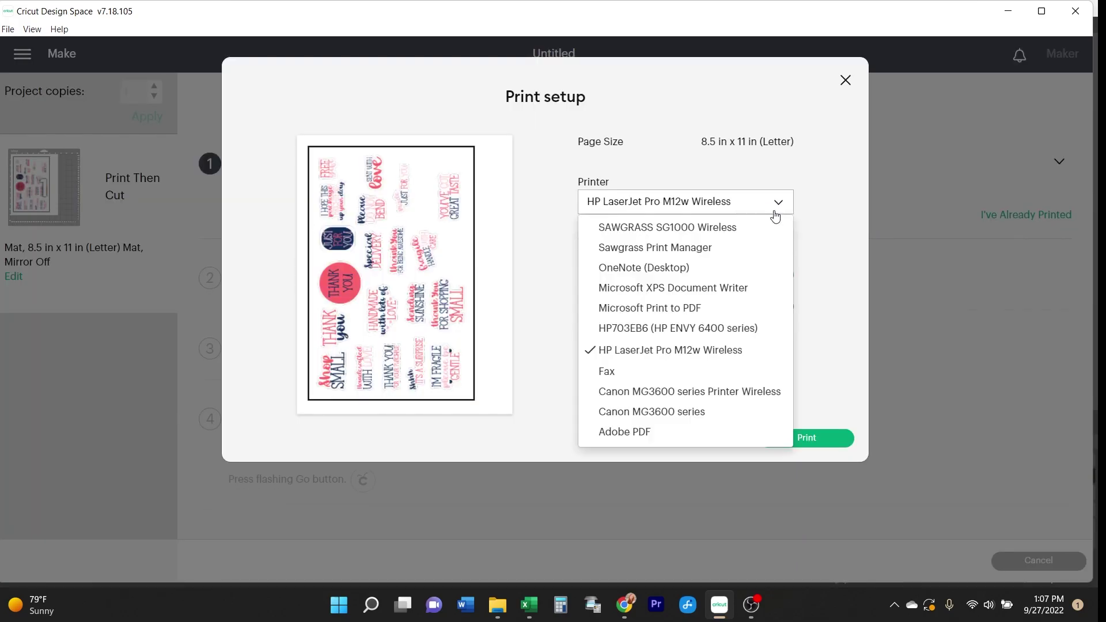
click(766, 392)
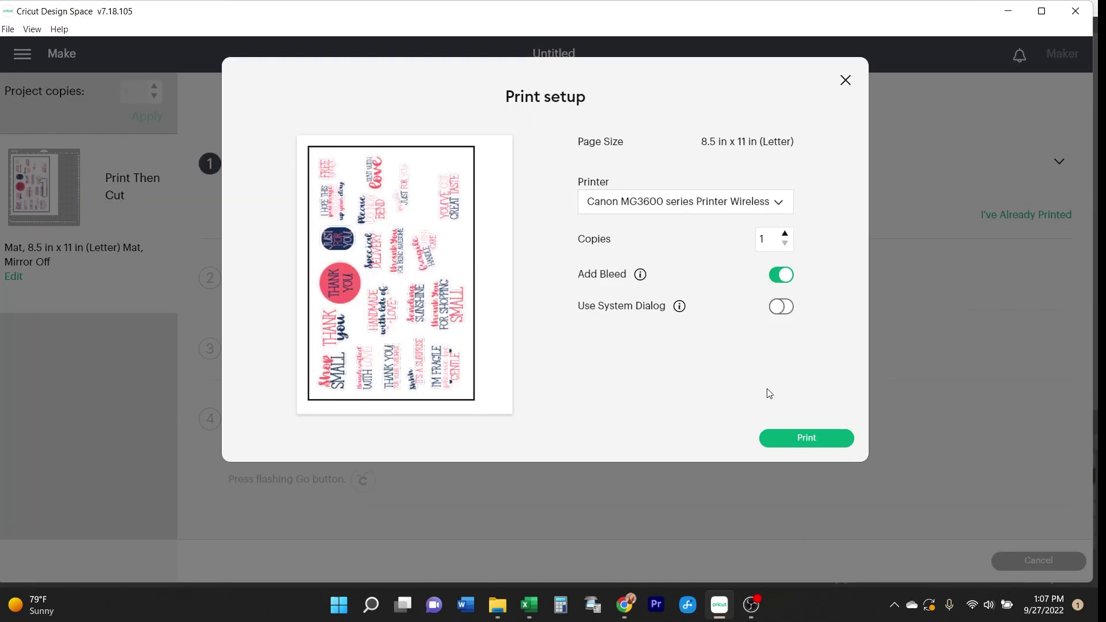
click(786, 444)
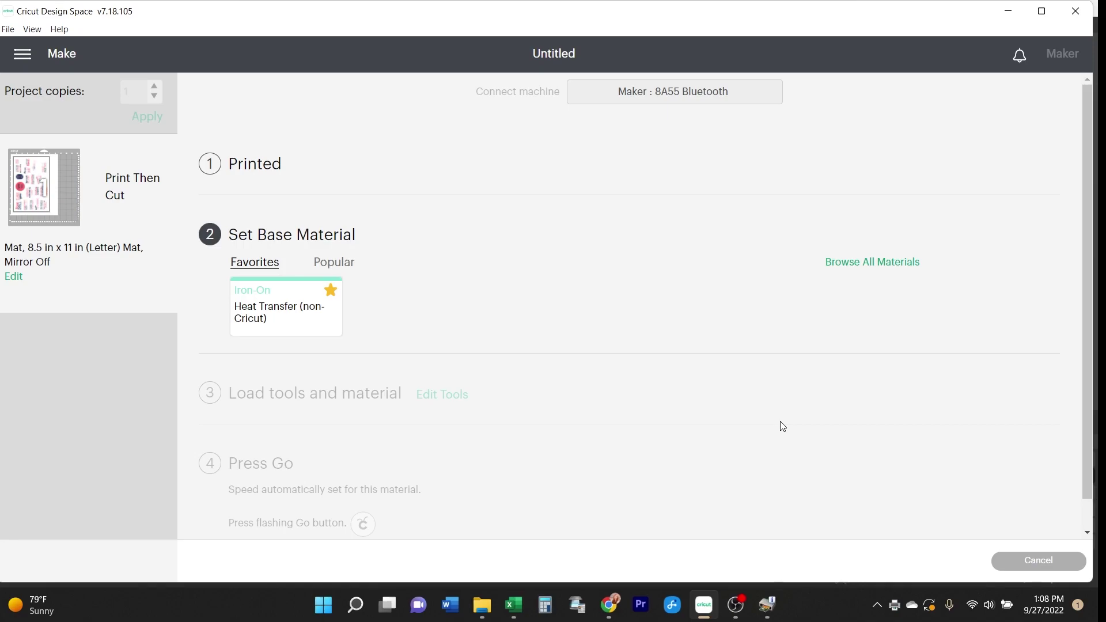
Search all materials for 'sticker paper' and set Printable Sticker Paper (White) as base
click(832, 266)
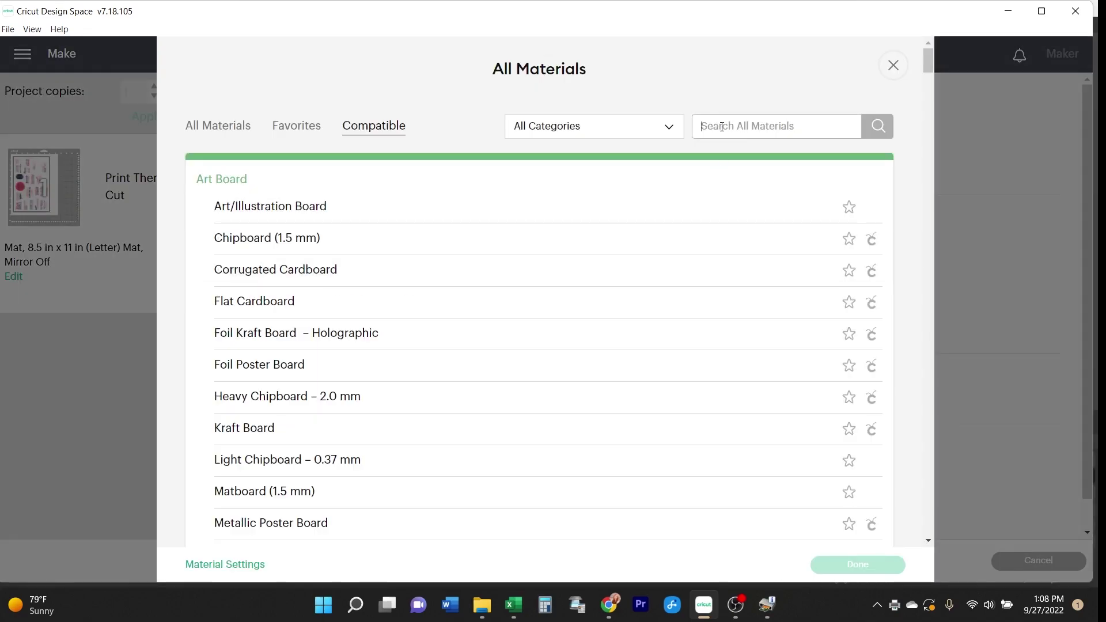
click(876, 130)
click(411, 230)
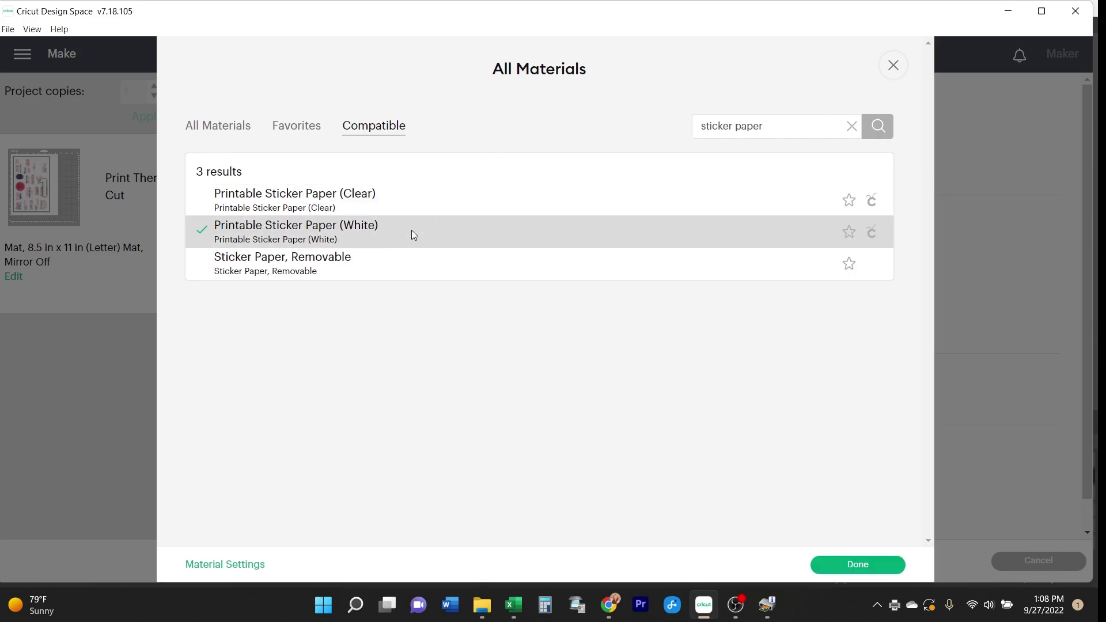
click(853, 572)
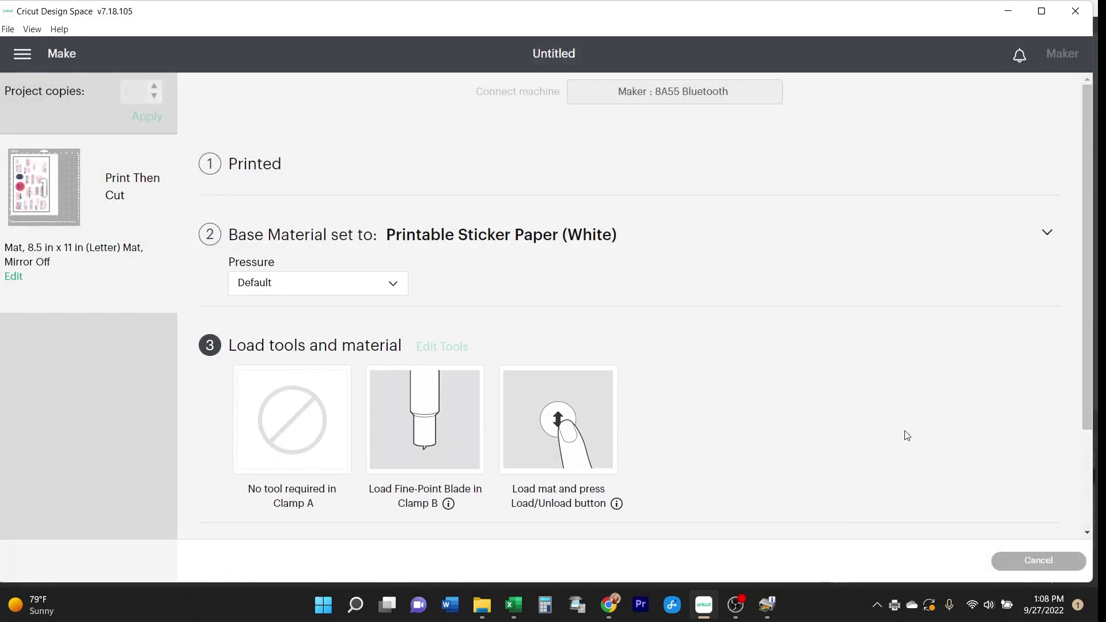